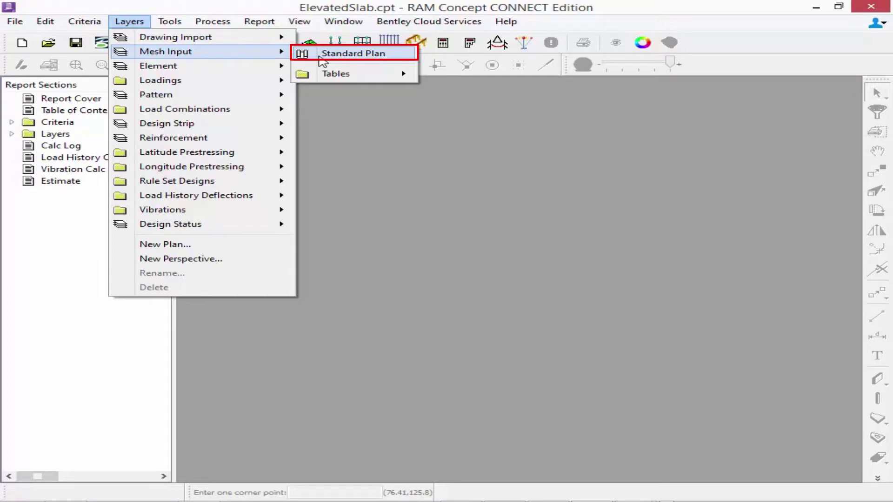
Open the Mesh Input standard plan and make all imported CAD drawing layers visible on it.
{"action": "left_click", "coordinate": [344, 53]}
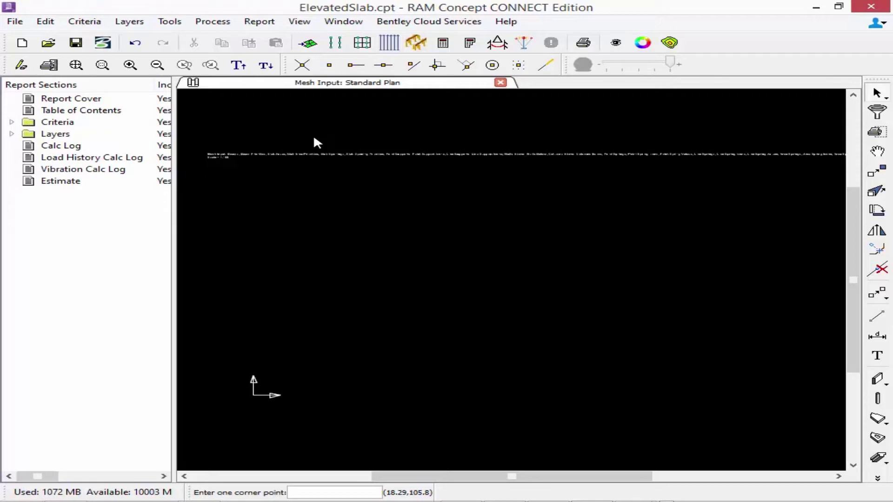
{"action": "left_click", "coordinate": [616, 44]}
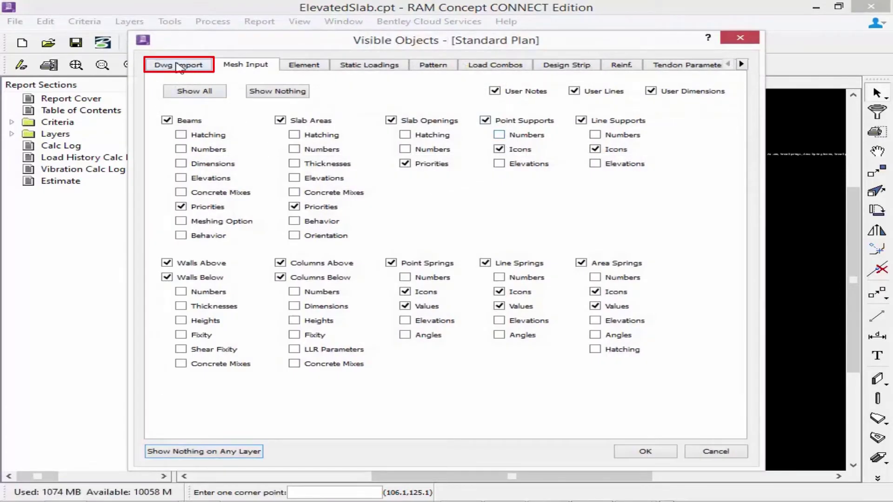
{"action": "left_click", "coordinate": [177, 66]}
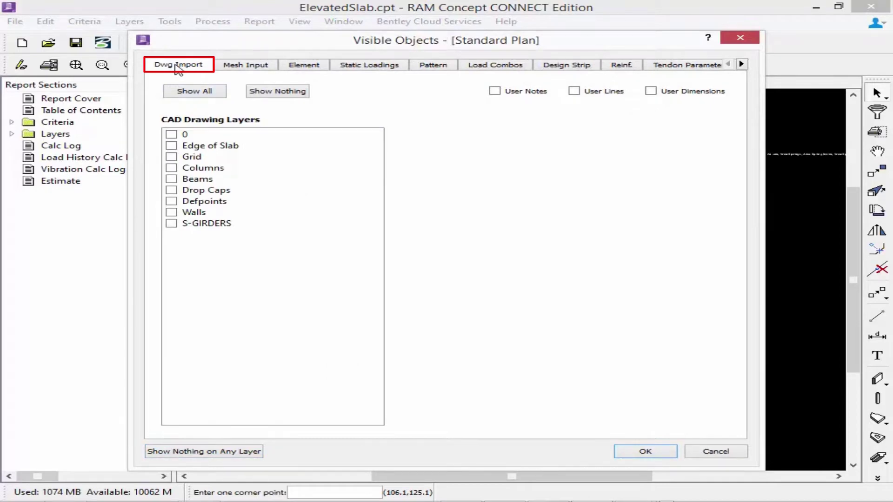
{"action": "left_click", "coordinate": [195, 92]}
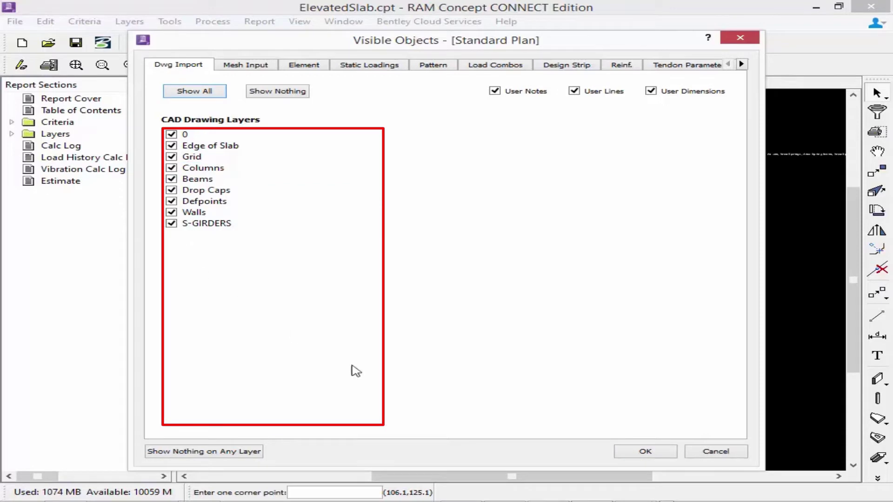
{"action": "left_click", "coordinate": [639, 454]}
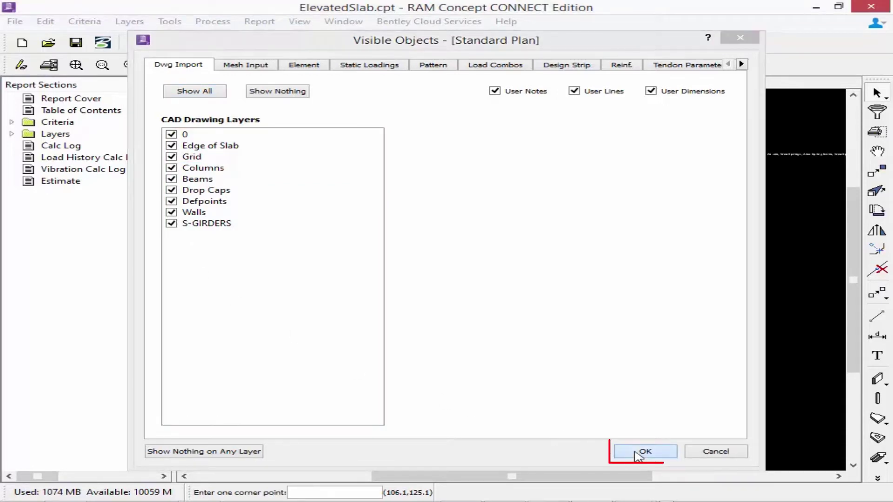
{"action": "left_click", "coordinate": [638, 453]}
{"action": "left_click", "coordinate": [580, 429]}
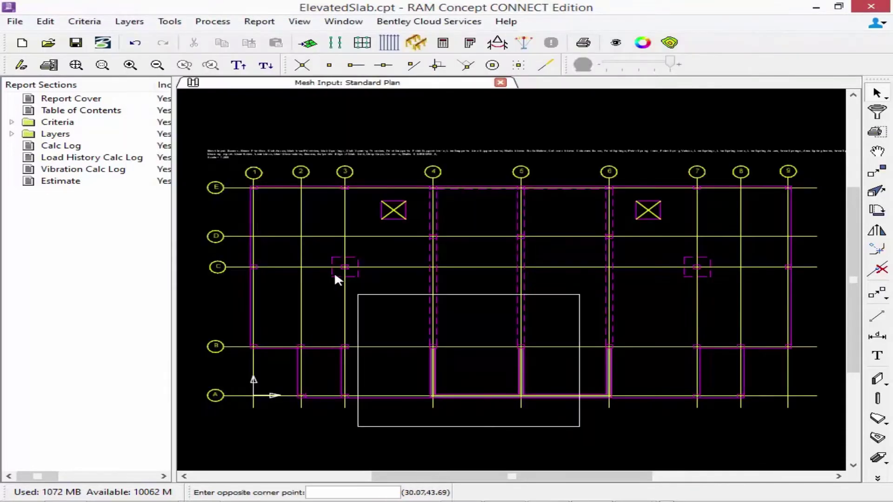
{"action": "key", "text": "Escape"}
{"action": "left_click", "coordinate": [251, 143]}
{"action": "key", "text": "Escape"}
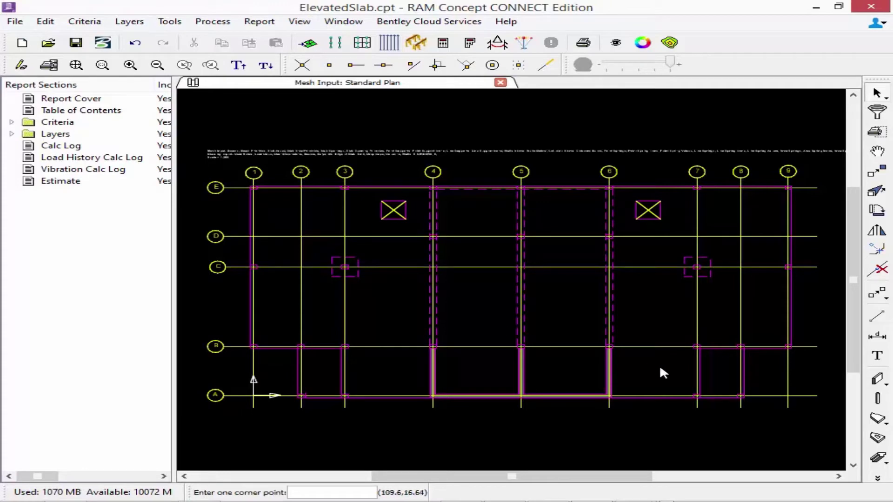
Open the default column properties and set the height to 10 feet with the support set Below.
{"action": "double_click", "coordinate": [877, 399]}
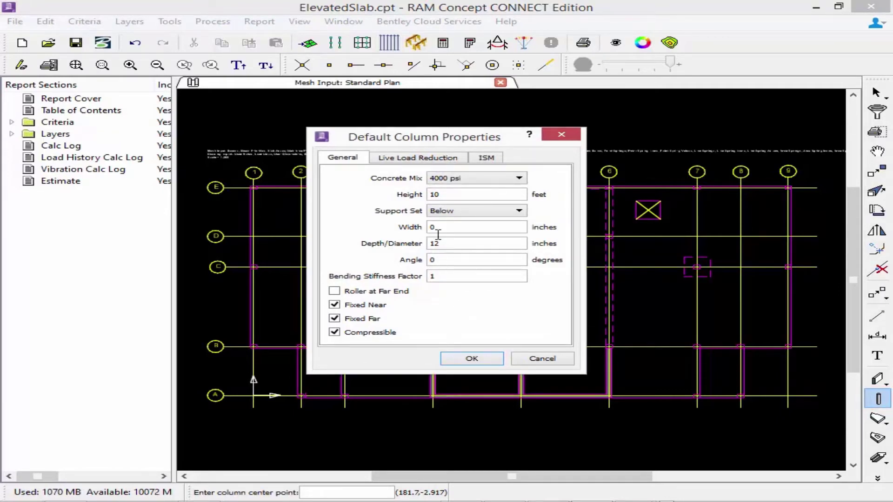
{"action": "left_click", "coordinate": [448, 193]}
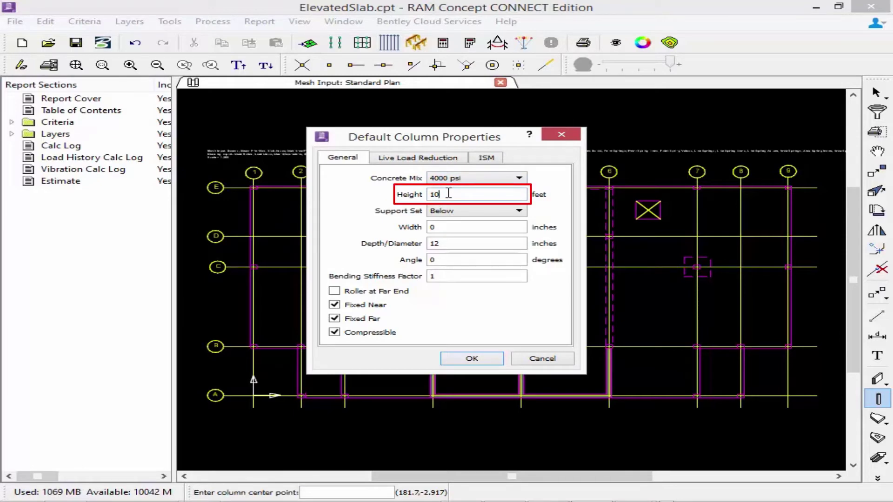
{"action": "left_click_drag", "start_coordinate": [448, 194], "coordinate": [389, 192]}
{"action": "type", "text": "10"}
{"action": "left_click", "coordinate": [435, 212]}
{"action": "left_click", "coordinate": [435, 213]}
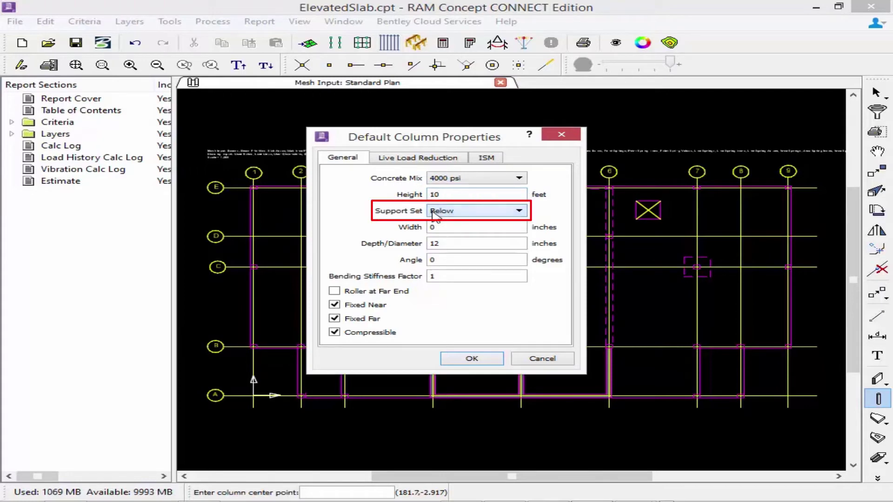
Set the default column width to 24 inches and the depth to 18 inches.
{"action": "left_click_drag", "start_coordinate": [438, 228], "coordinate": [397, 227]}
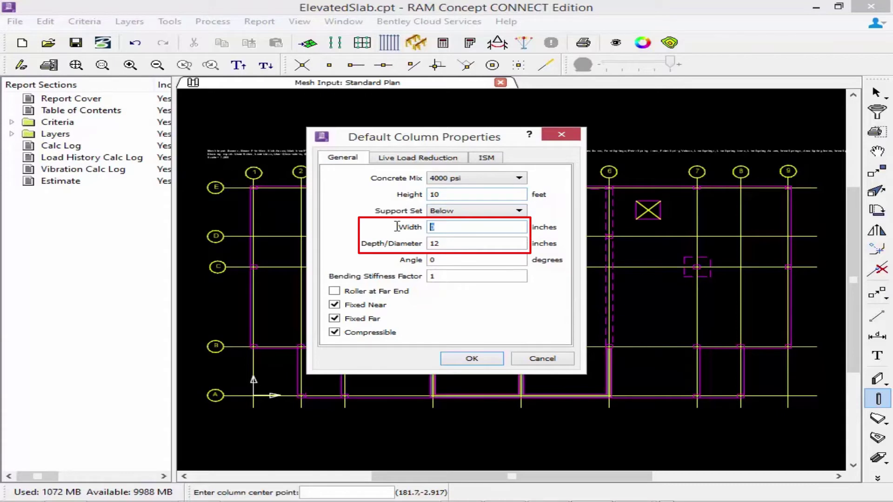
{"action": "type", "text": "24"}
{"action": "left_click_drag", "start_coordinate": [450, 242], "coordinate": [377, 240]}
{"action": "type", "text": "18"}
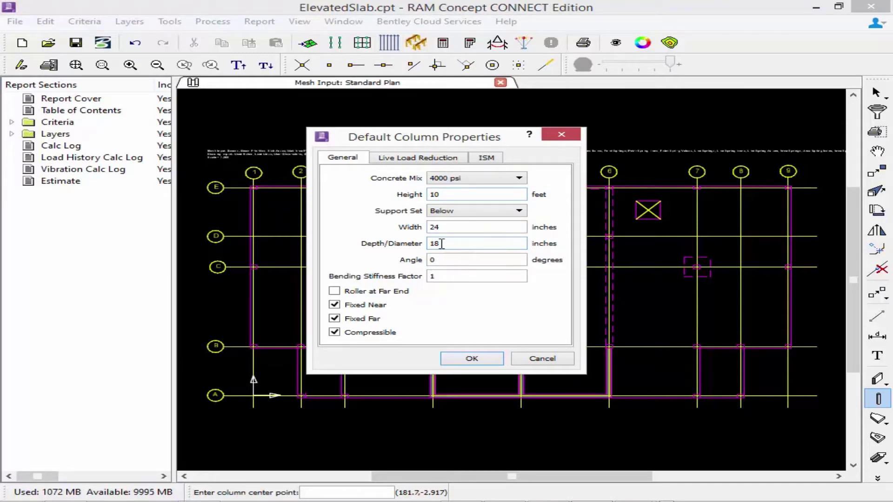
{"action": "left_click_drag", "start_coordinate": [444, 244], "coordinate": [406, 241]}
{"action": "left_click", "coordinate": [441, 230]}
Set the default column bending stiffness factor to 0.7, keep the angle at 0 degrees, and accept the properties.
{"action": "left_click", "coordinate": [443, 260]}
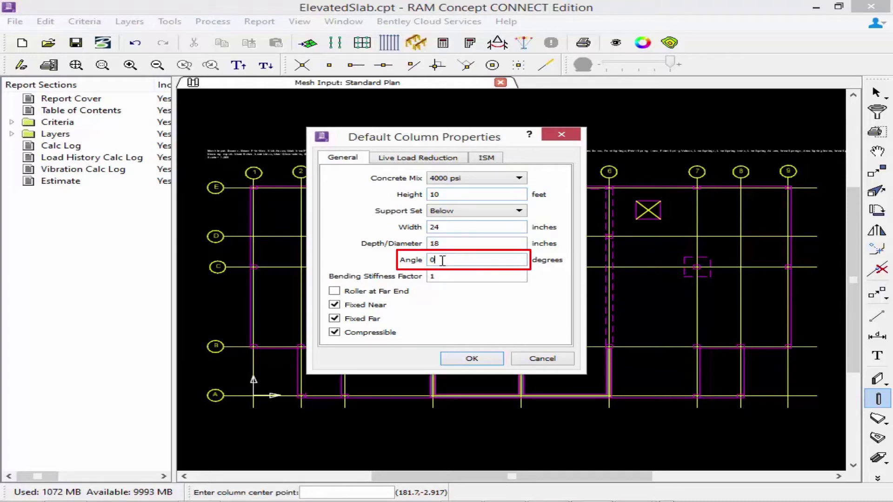
{"action": "left_click", "coordinate": [441, 276]}
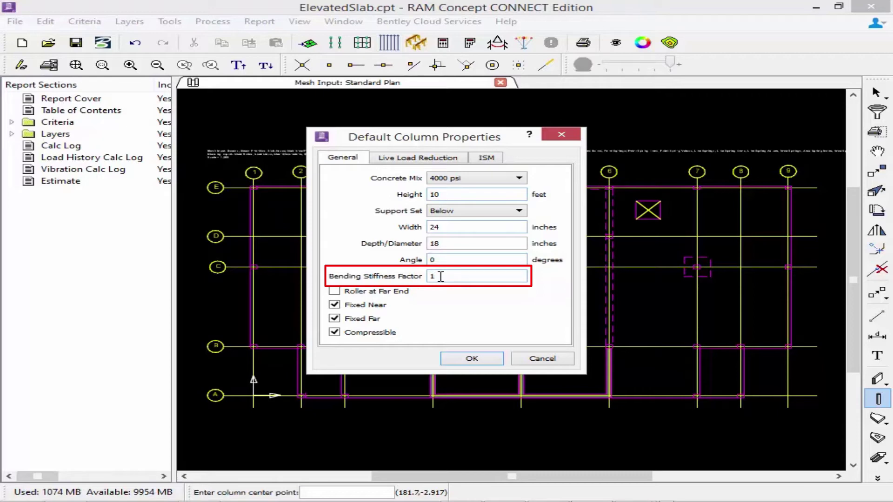
{"action": "key", "text": "BackSpace"}
{"action": "type", "text": "0.7"}
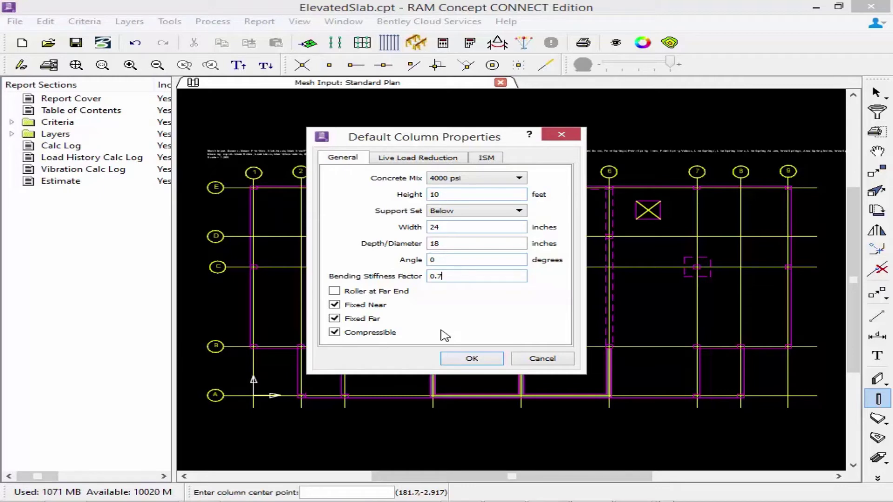
{"action": "left_click", "coordinate": [471, 359]}
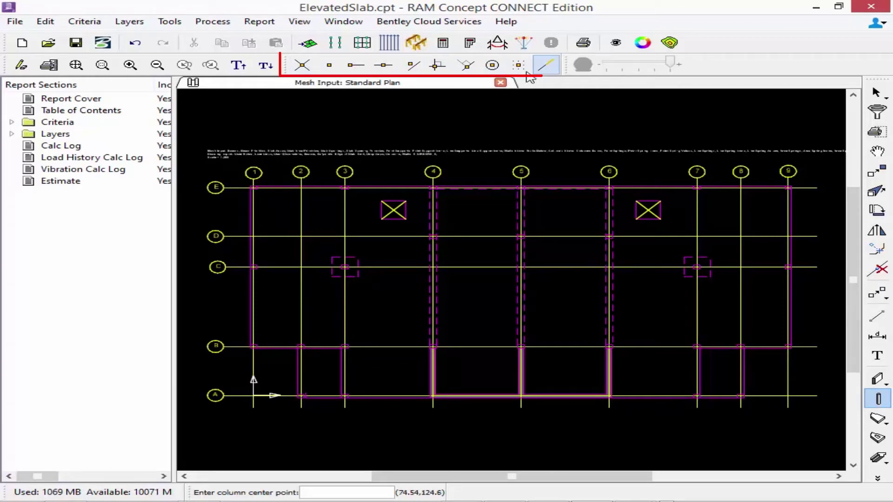
Enable intersection snapping and place columns at grid intersections E-1, E-3, C-3 and C-1.
{"action": "left_click", "coordinate": [303, 66]}
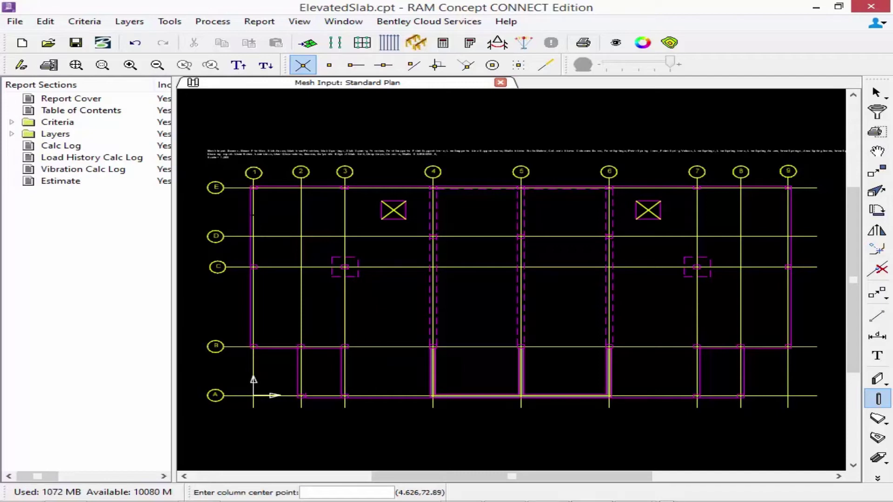
{"action": "scroll", "coordinate": [252, 204], "scroll_direction": "up", "scroll_amount": 5}
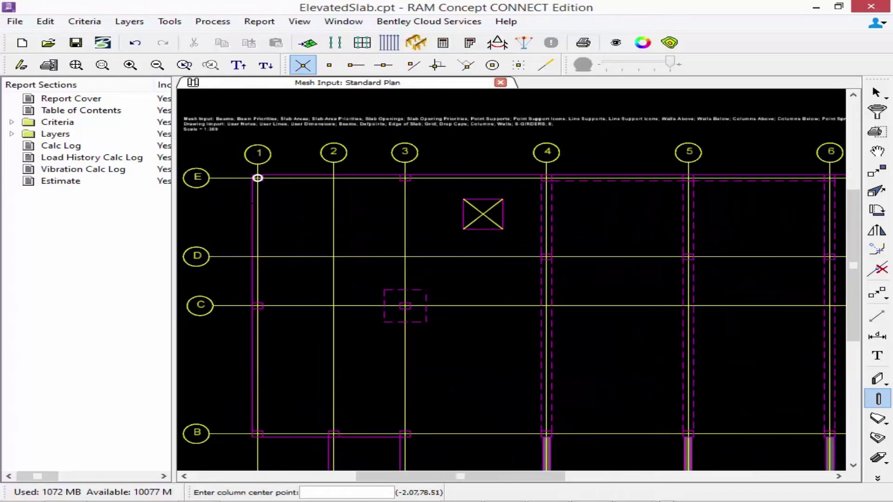
{"action": "middle_click", "coordinate": [265, 159]}
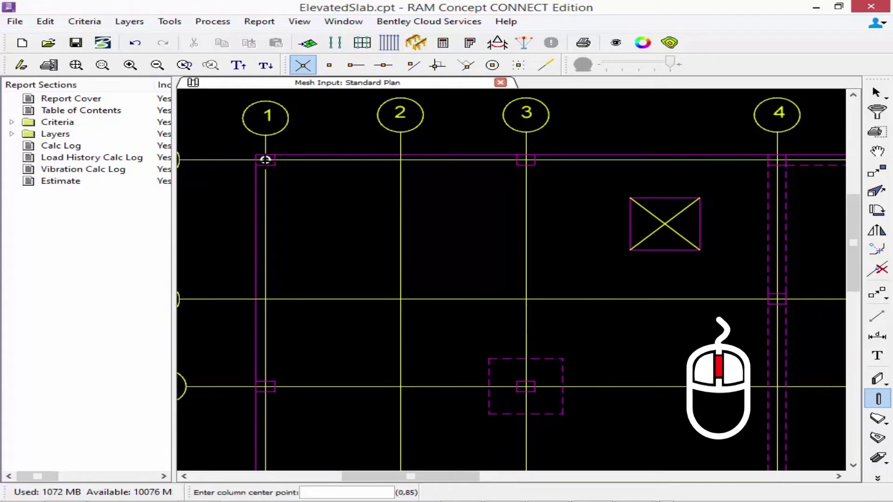
{"action": "left_click", "coordinate": [265, 159]}
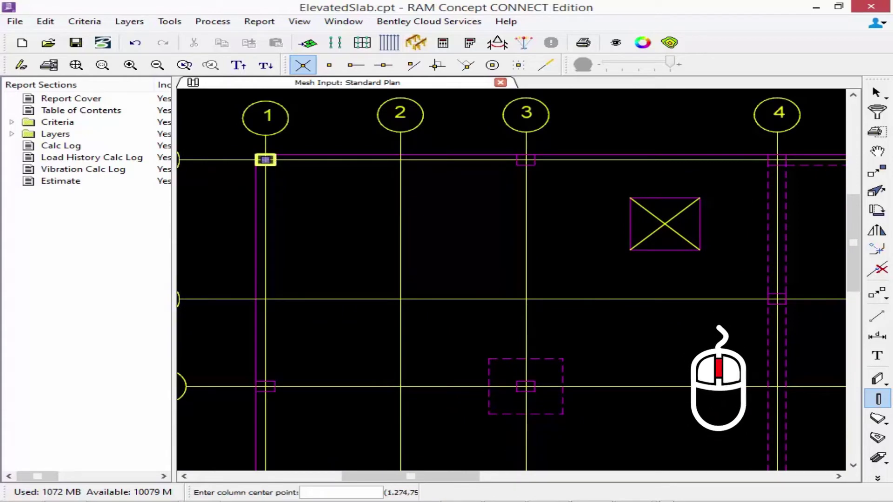
{"action": "left_click", "coordinate": [526, 159]}
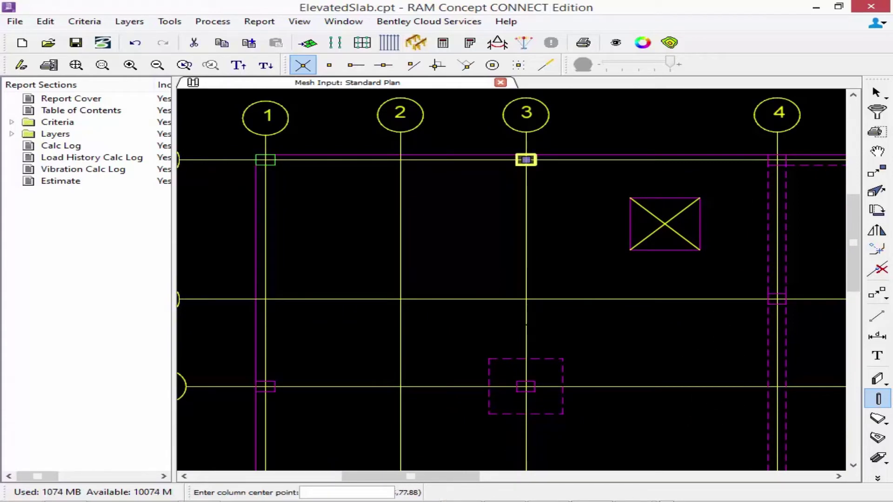
{"action": "left_click", "coordinate": [526, 386]}
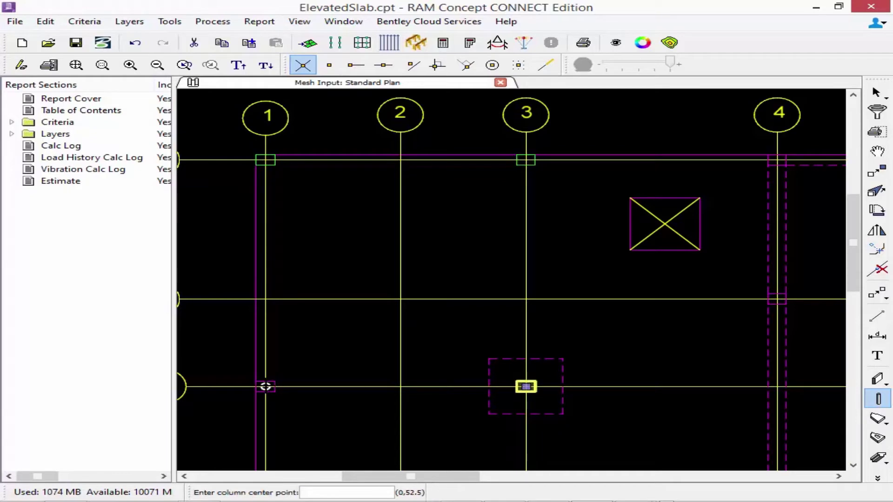
{"action": "left_click", "coordinate": [266, 386]}
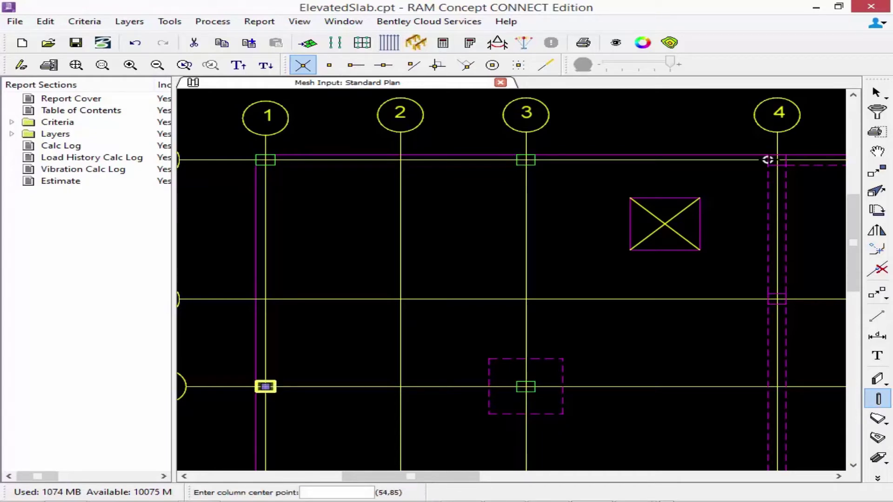
Place columns at grid intersections E-4, D-4, E-5 and D-5.
{"action": "left_click", "coordinate": [776, 160]}
{"action": "left_click", "coordinate": [776, 299]}
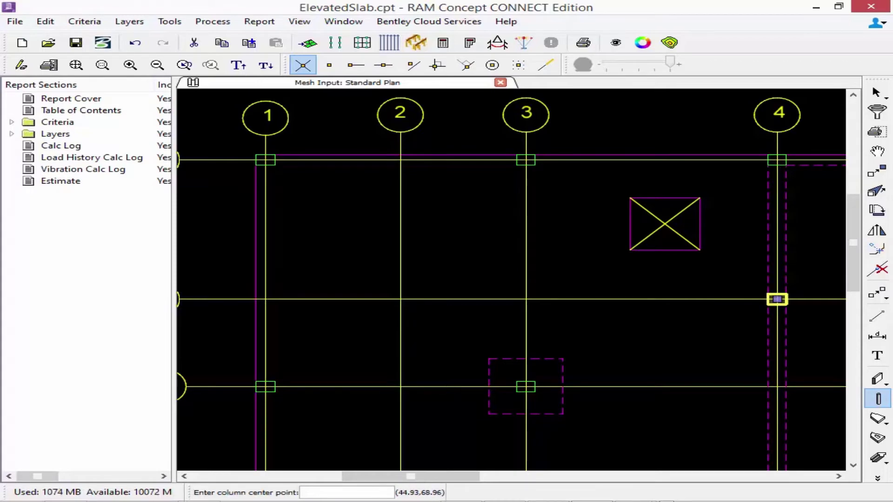
{"action": "middle_click_drag", "start_coordinate": [698, 279], "coordinate": [259, 280]}
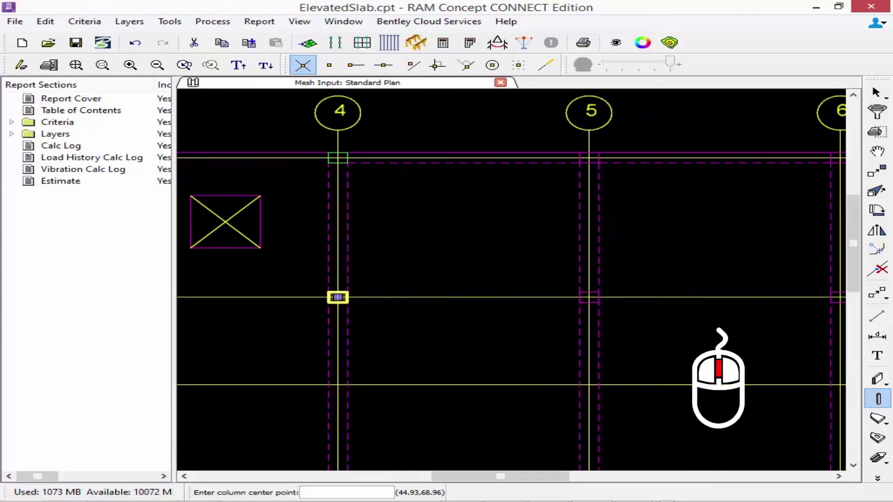
{"action": "left_click", "coordinate": [589, 158]}
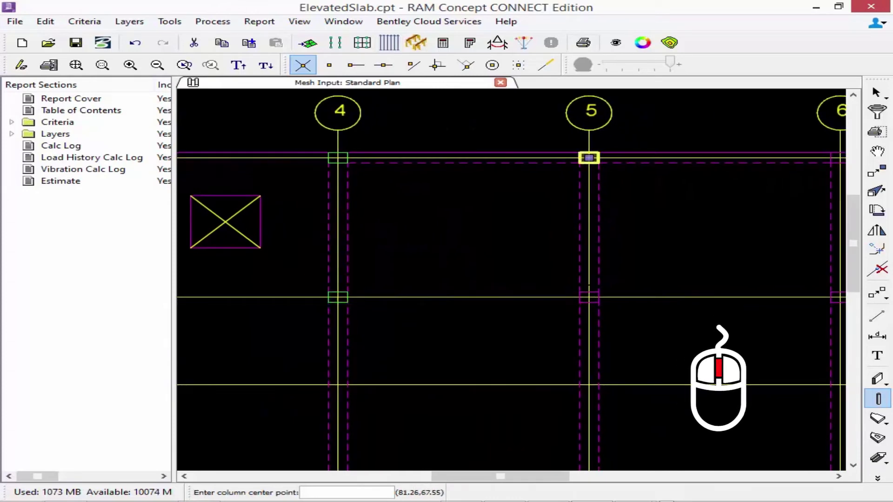
{"action": "left_click", "coordinate": [589, 297]}
Place columns at grid intersections D-6, E-6, E-7 and C-7.
{"action": "middle_click_drag", "start_coordinate": [589, 297], "coordinate": [183, 293]}
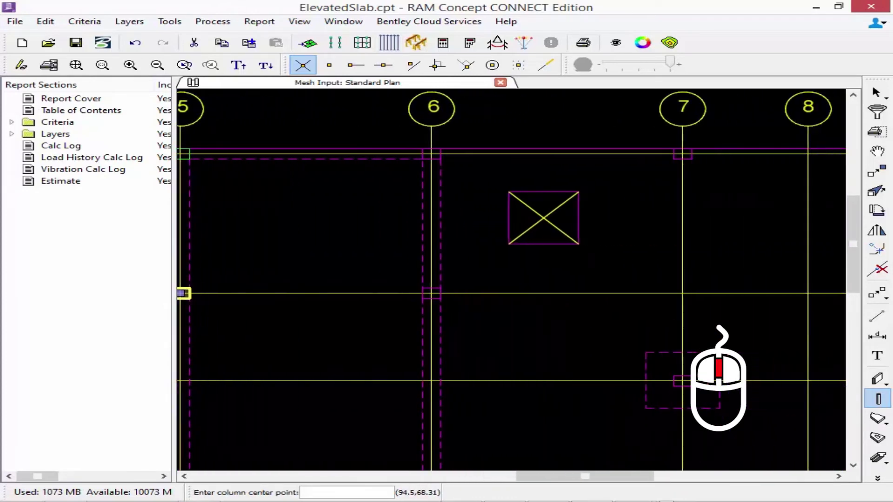
{"action": "left_click", "coordinate": [432, 293]}
{"action": "left_click", "coordinate": [431, 154]}
{"action": "left_click", "coordinate": [683, 154]}
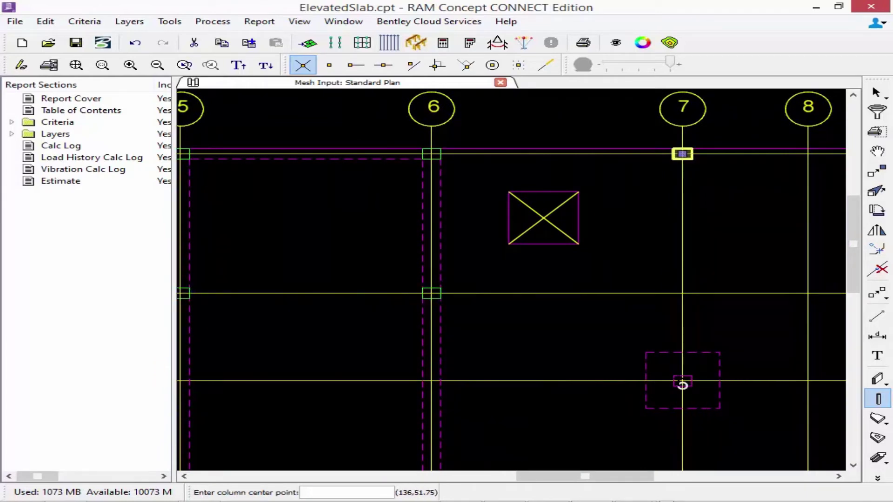
{"action": "left_click", "coordinate": [683, 381]}
Place columns at grid intersections E-9, C-9, B-9, B-8 and B-7.
{"action": "middle_click_drag", "start_coordinate": [682, 381], "coordinate": [303, 379]}
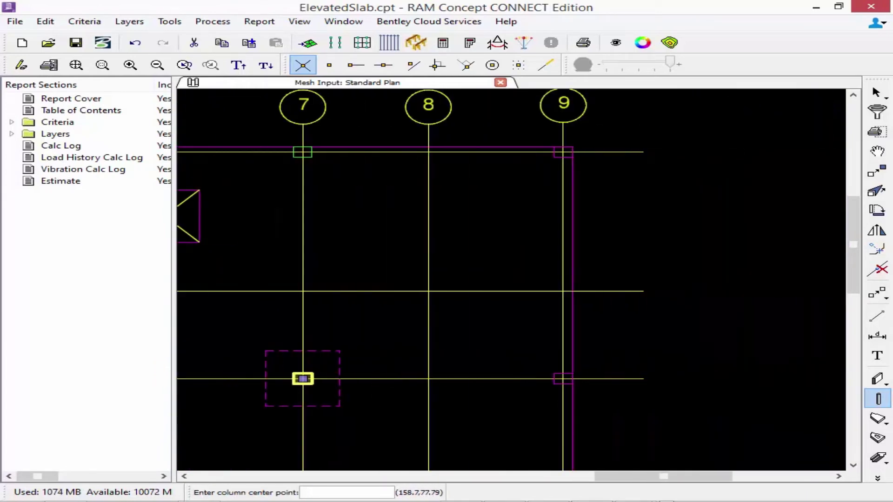
{"action": "left_click", "coordinate": [564, 152]}
{"action": "left_click", "coordinate": [563, 378]}
{"action": "middle_click_drag", "start_coordinate": [563, 378], "coordinate": [615, 132]}
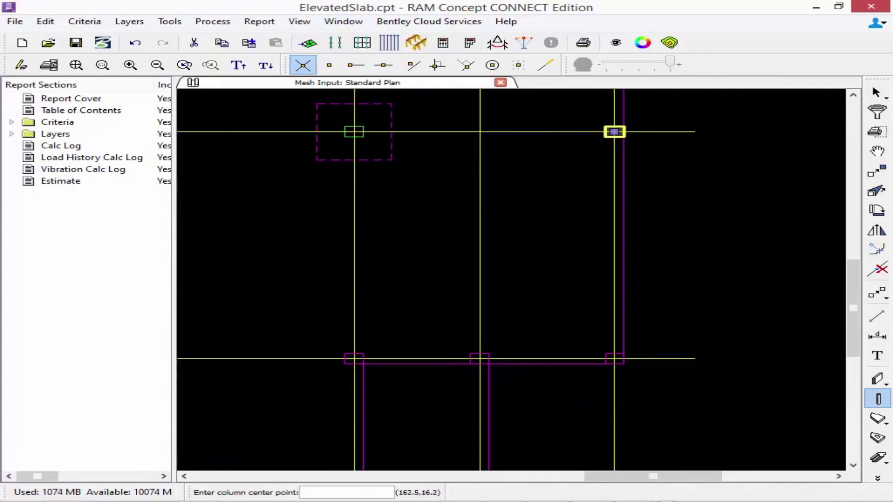
{"action": "left_click", "coordinate": [480, 358]}
{"action": "left_click", "coordinate": [354, 358]}
Place columns at grid intersections A-8 and A-7, and at the wall ends at B-6, B-5 and B-4.
{"action": "middle_click_drag", "start_coordinate": [354, 358], "coordinate": [503, 187]}
{"action": "left_click", "coordinate": [628, 329]}
{"action": "left_click", "coordinate": [502, 329]}
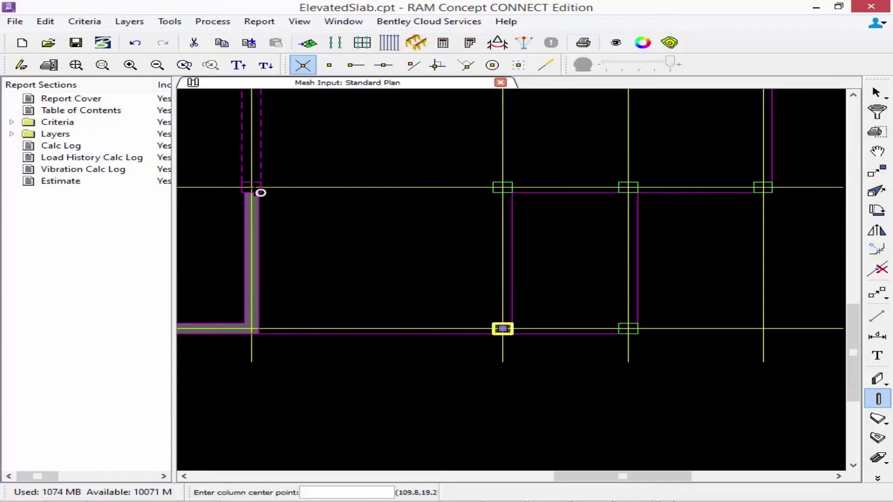
{"action": "left_click", "coordinate": [252, 187]}
{"action": "middle_click_drag", "start_coordinate": [251, 187], "coordinate": [514, 231]}
{"action": "left_click", "coordinate": [512, 232]}
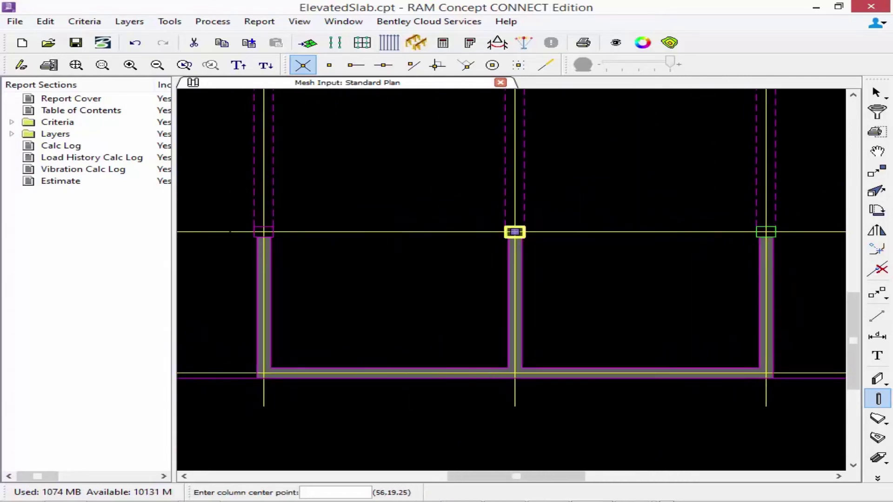
{"action": "left_click", "coordinate": [263, 232]}
Place columns at grid intersections B-3, A-3, A-2, B-2 and B-1, finishing with the whole plan in view.
{"action": "middle_click_drag", "start_coordinate": [270, 236], "coordinate": [674, 230]}
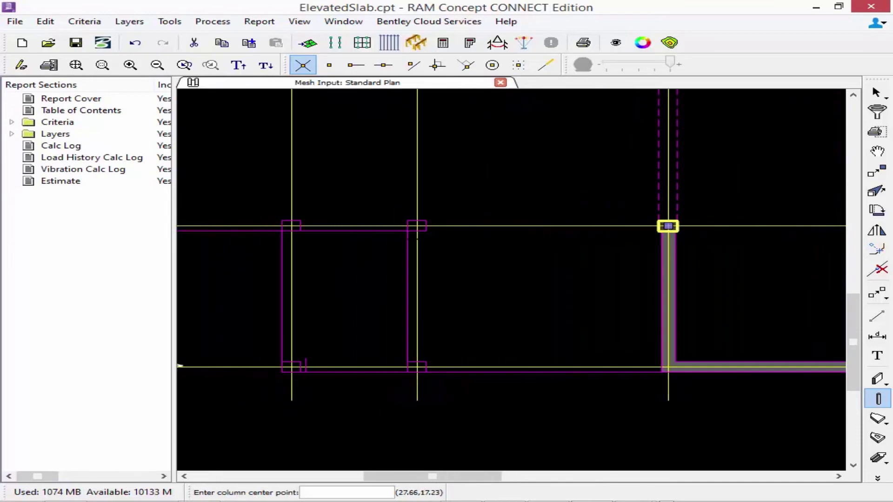
{"action": "left_click", "coordinate": [416, 226]}
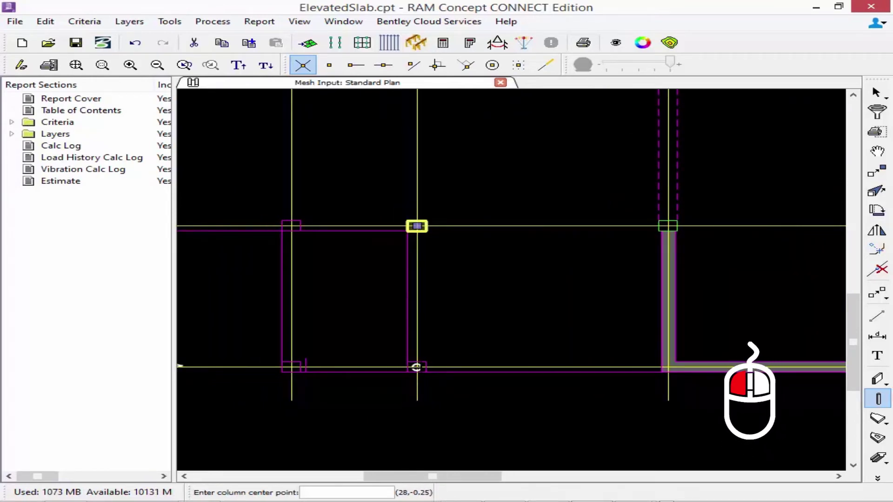
{"action": "left_click", "coordinate": [291, 368]}
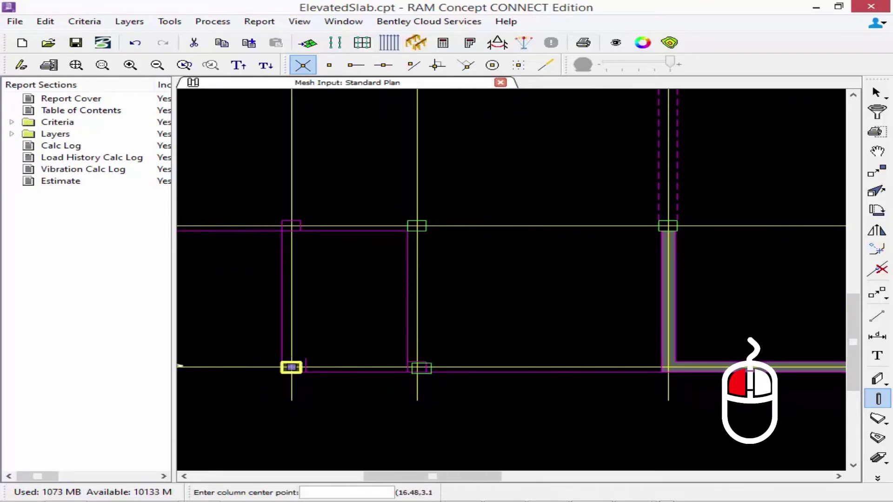
{"action": "left_click", "coordinate": [291, 226]}
{"action": "middle_click_drag", "start_coordinate": [291, 226], "coordinate": [530, 284]}
{"action": "left_click", "coordinate": [395, 285]}
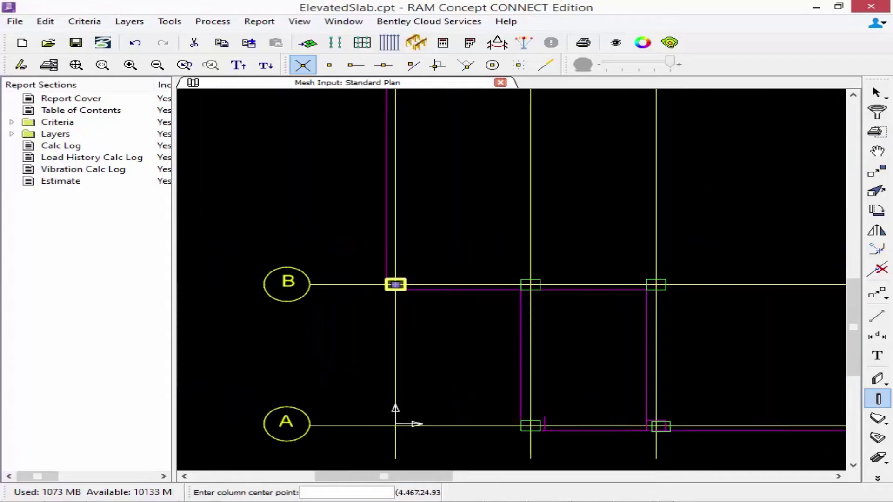
{"action": "middle_click_drag", "start_coordinate": [426, 253], "coordinate": [403, 415]}
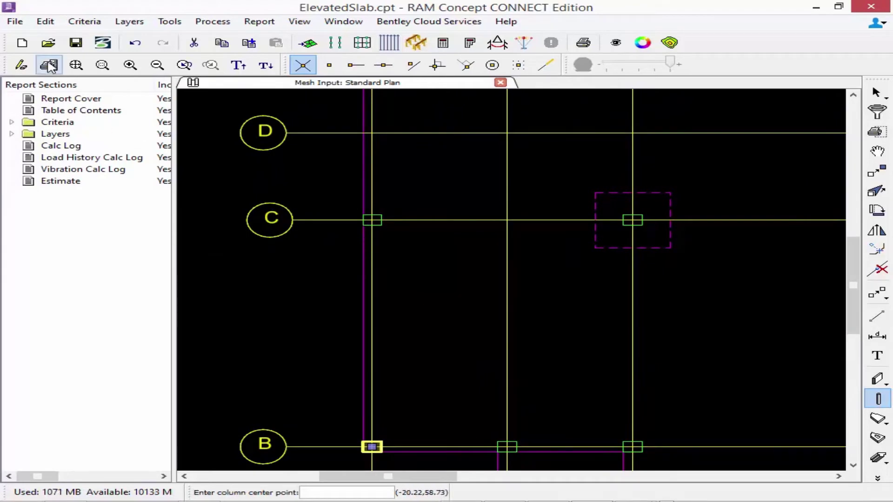
{"action": "left_click", "coordinate": [76, 65]}
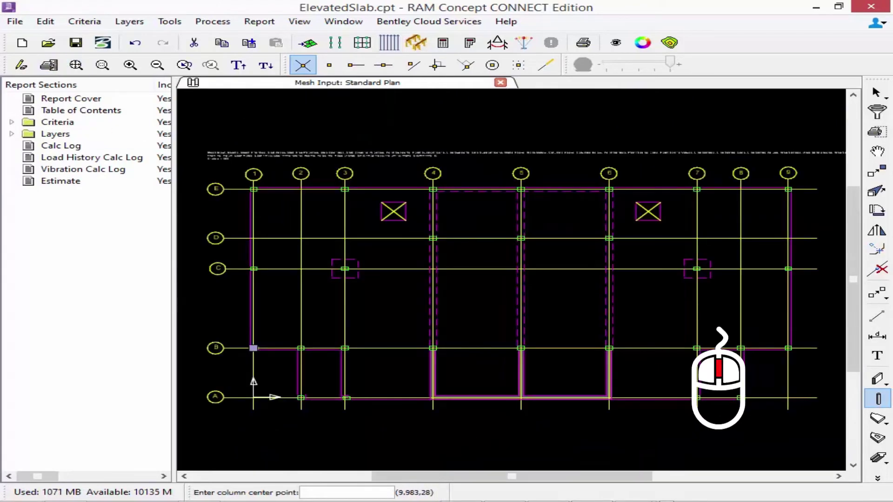
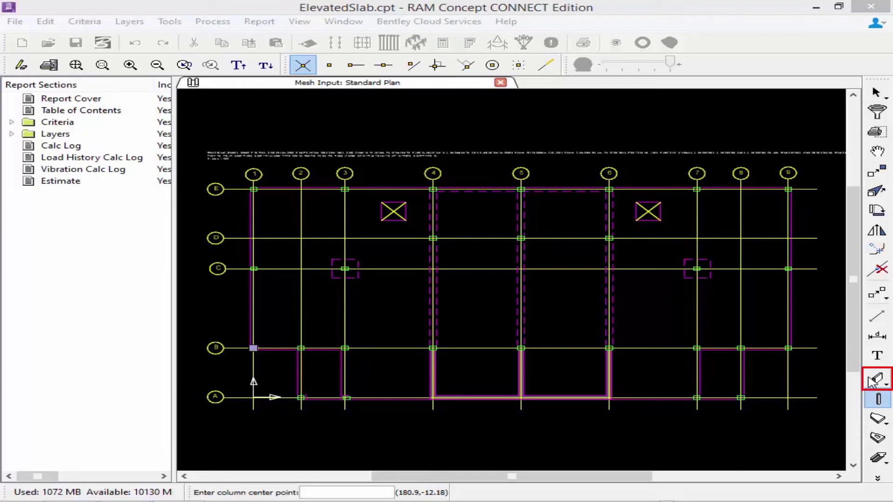
Set the default wall properties to 4000 psi concrete, 10 feet height, support set Below and 12 inches thickness.
{"action": "double_click", "coordinate": [871, 381]}
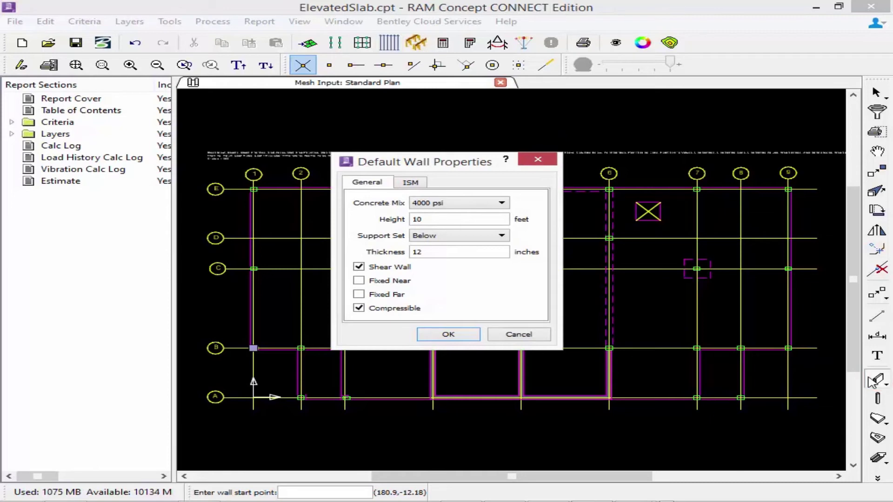
{"action": "left_click", "coordinate": [463, 205]}
{"action": "left_click", "coordinate": [461, 207]}
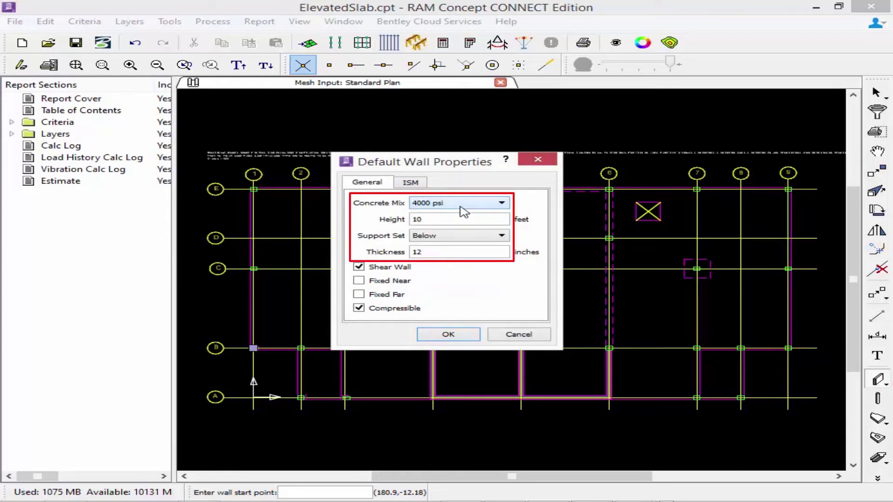
{"action": "left_click", "coordinate": [453, 236]}
{"action": "left_click", "coordinate": [454, 239]}
{"action": "left_click", "coordinate": [441, 254]}
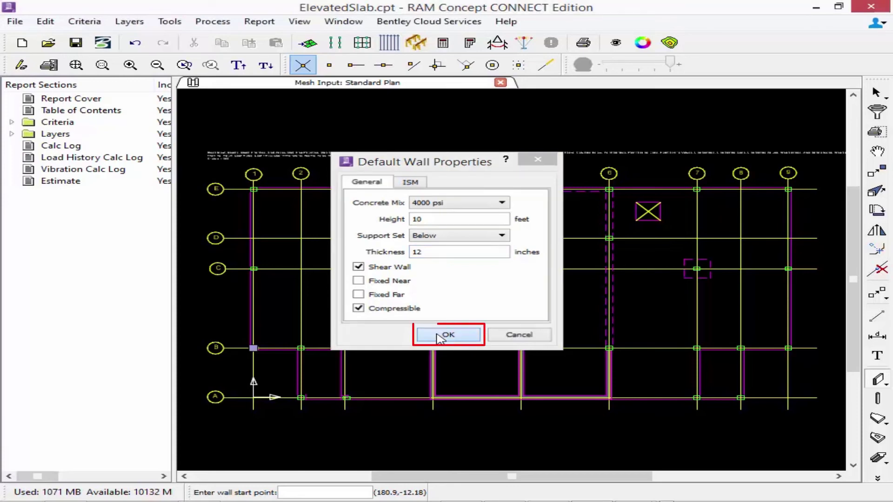
{"action": "left_click", "coordinate": [446, 335]}
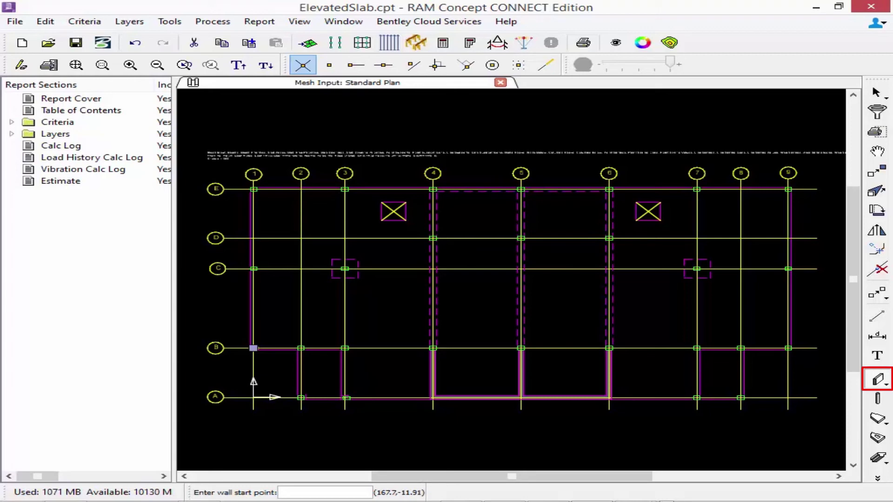
Draw centred walls along grid lines 4, 5 and 6, each from its column at grid B to grid A.
{"action": "left_click", "coordinate": [882, 381]}
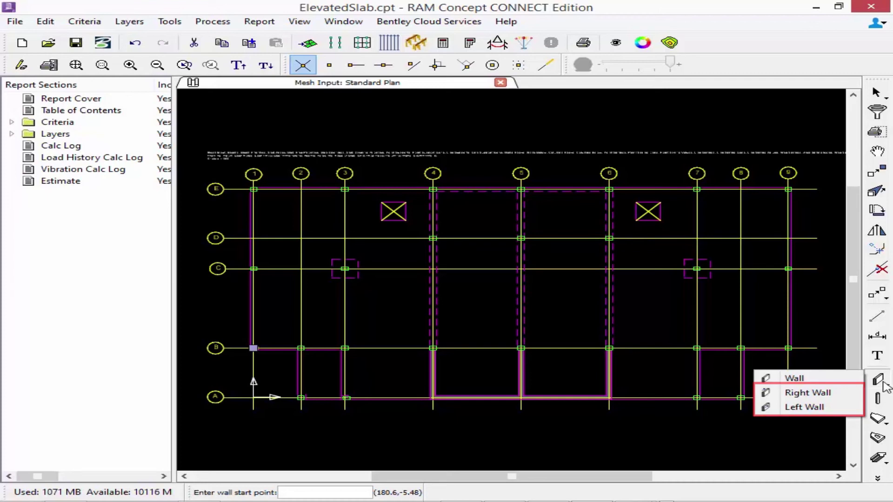
{"action": "left_click", "coordinate": [884, 385]}
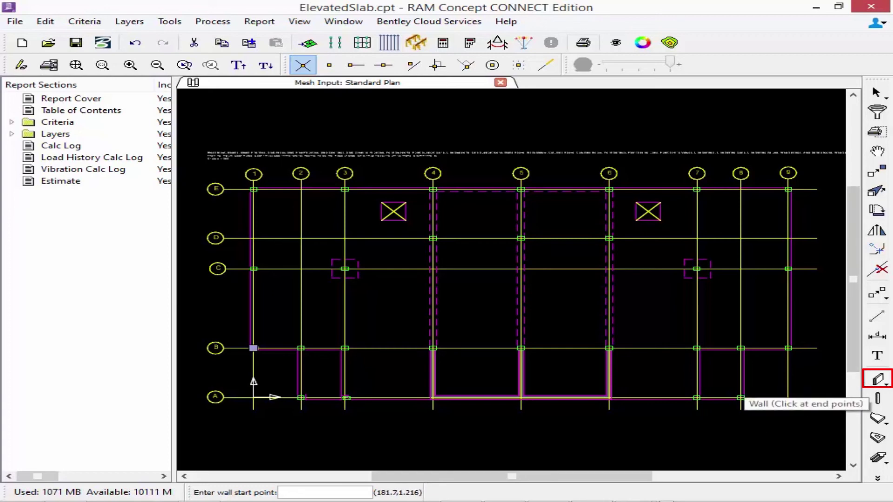
{"action": "middle_click_drag", "start_coordinate": [432, 392], "coordinate": [418, 336]}
{"action": "scroll", "coordinate": [418, 336], "scroll_direction": "up", "scroll_amount": 6}
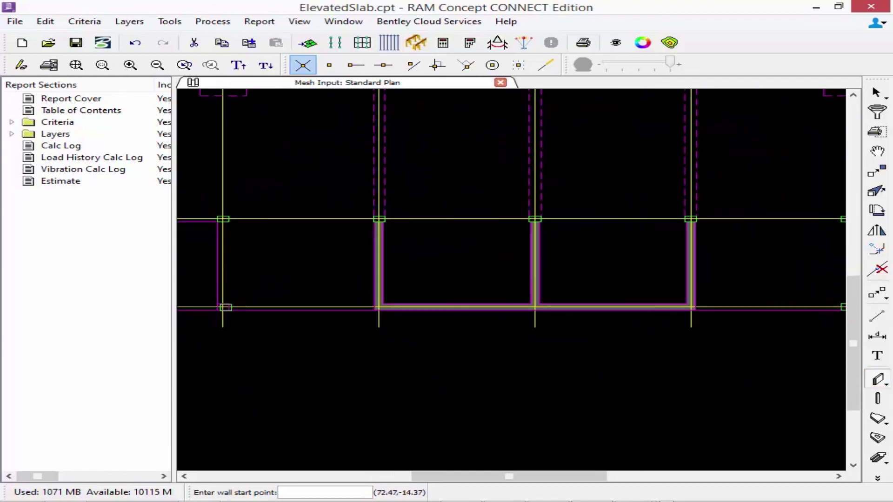
{"action": "middle_click_drag", "start_coordinate": [315, 311], "coordinate": [300, 327]}
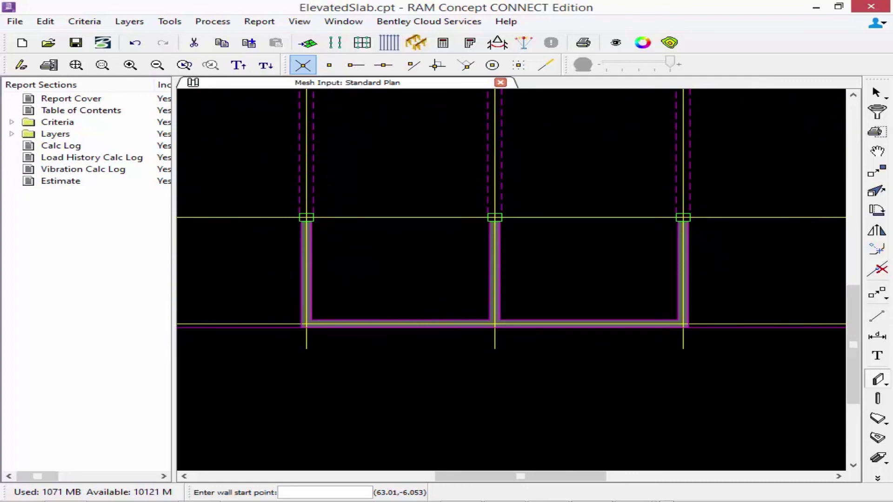
{"action": "middle_click", "coordinate": [307, 221]}
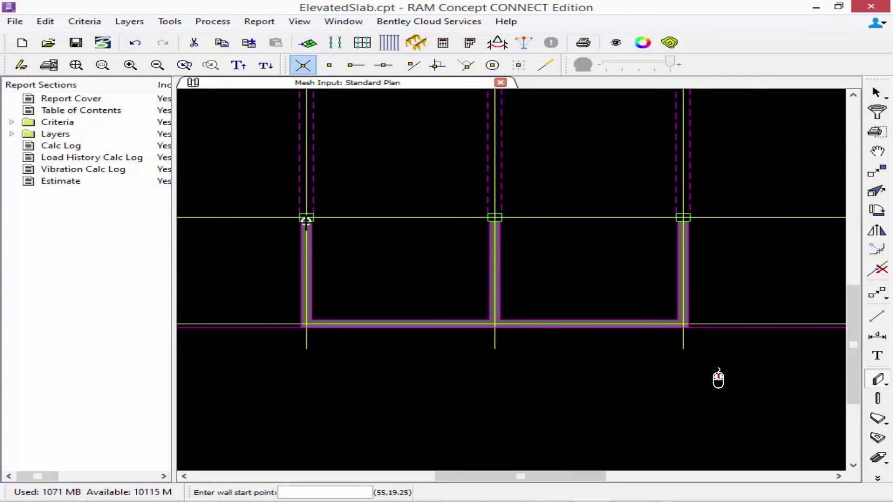
{"action": "left_click", "coordinate": [306, 219]}
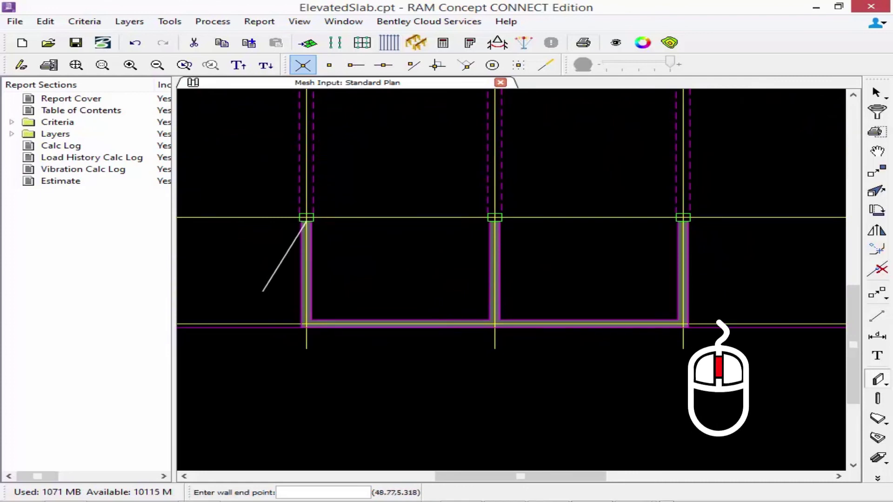
{"action": "left_click", "coordinate": [303, 323]}
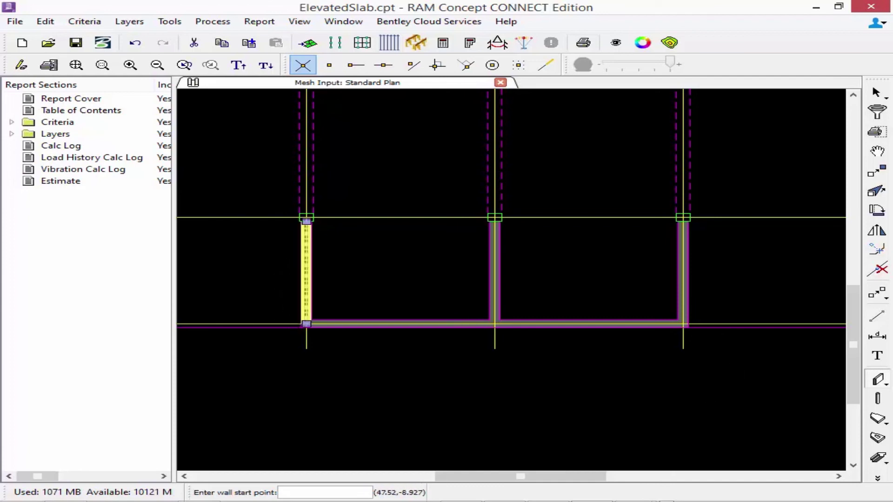
{"action": "left_click", "coordinate": [495, 218]}
{"action": "left_click", "coordinate": [494, 323]}
{"action": "left_click", "coordinate": [684, 219]}
{"action": "left_click", "coordinate": [684, 323]}
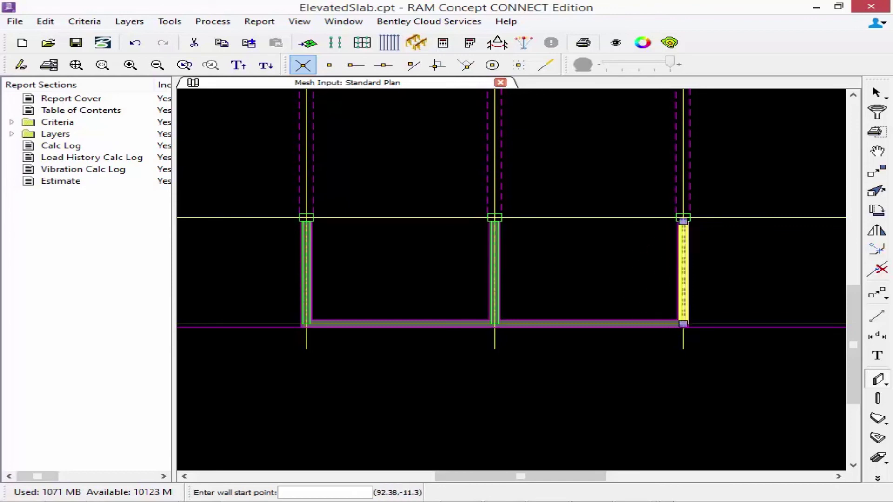
Draw two walls along grid line A, from grid 4 to 5 and from grid 5 to 6.
{"action": "left_click", "coordinate": [306, 324]}
{"action": "left_click", "coordinate": [495, 324]}
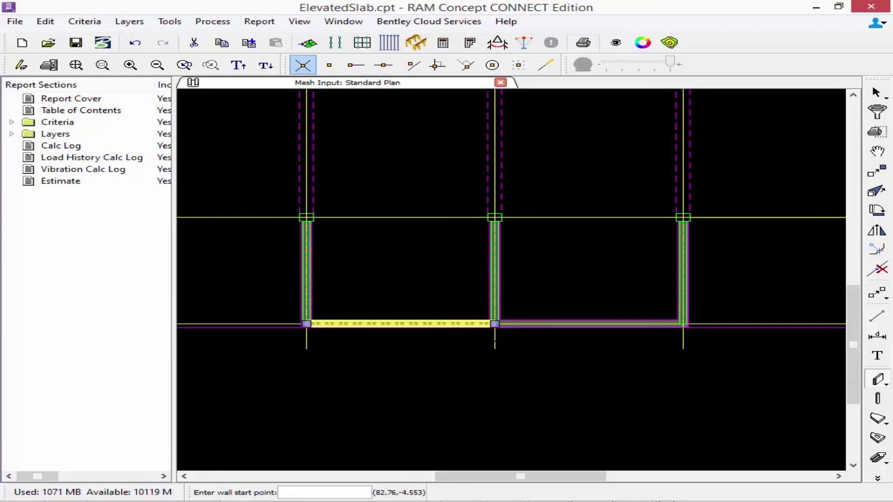
{"action": "left_click", "coordinate": [495, 324]}
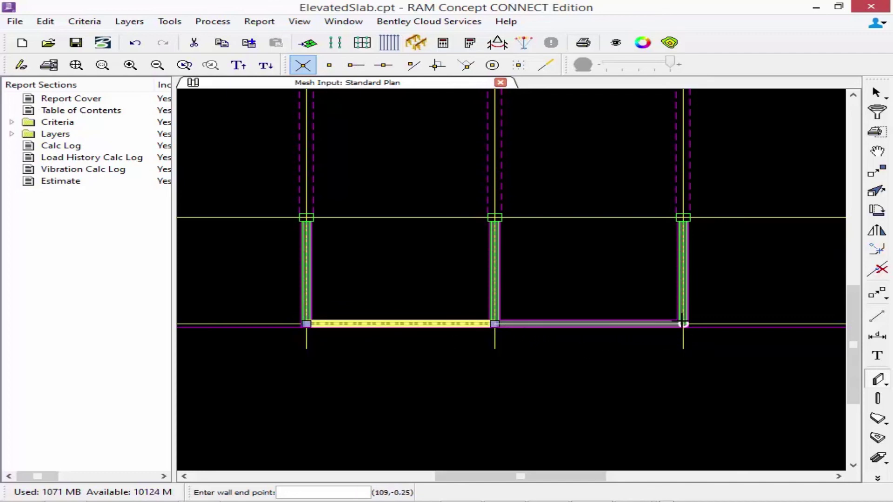
{"action": "left_click", "coordinate": [684, 324]}
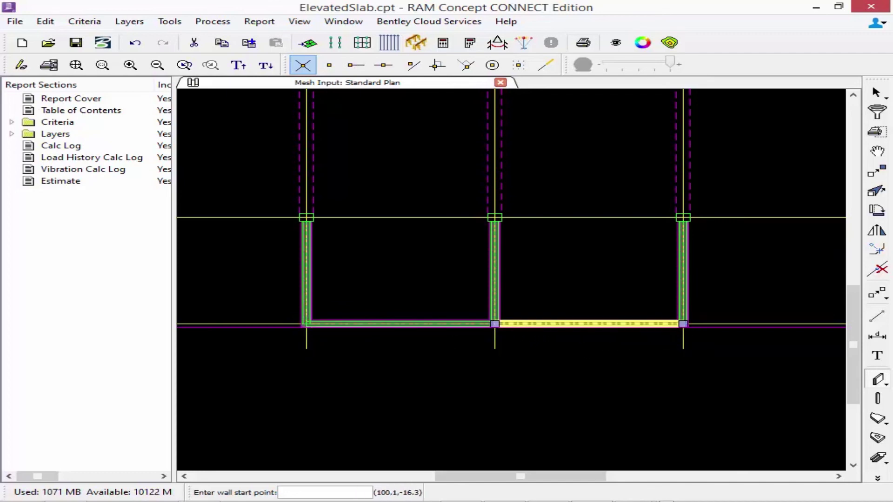